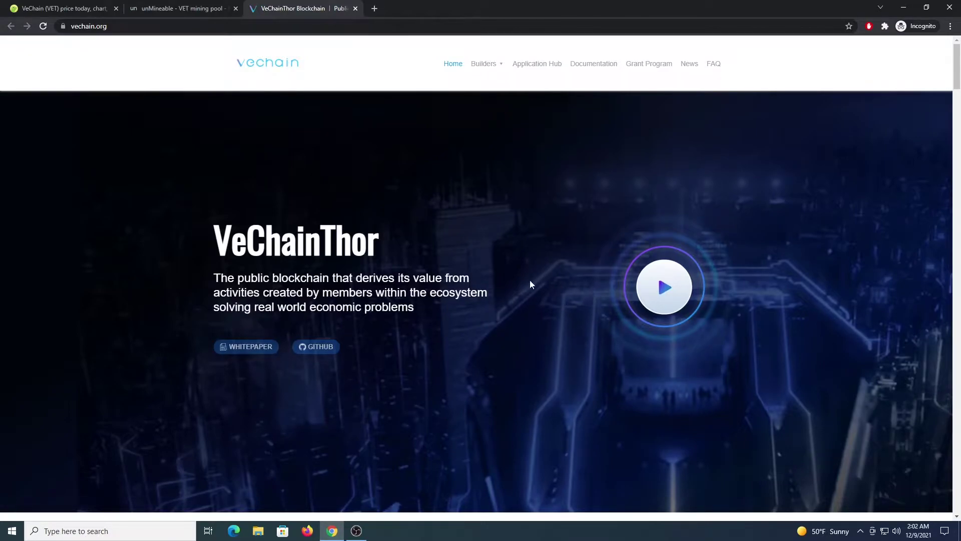
Switch to the CoinGecko VeChain tab, then search 'windows security' and launch the Windows Security app
{"action": "left_click", "coordinate": [71, 8]}
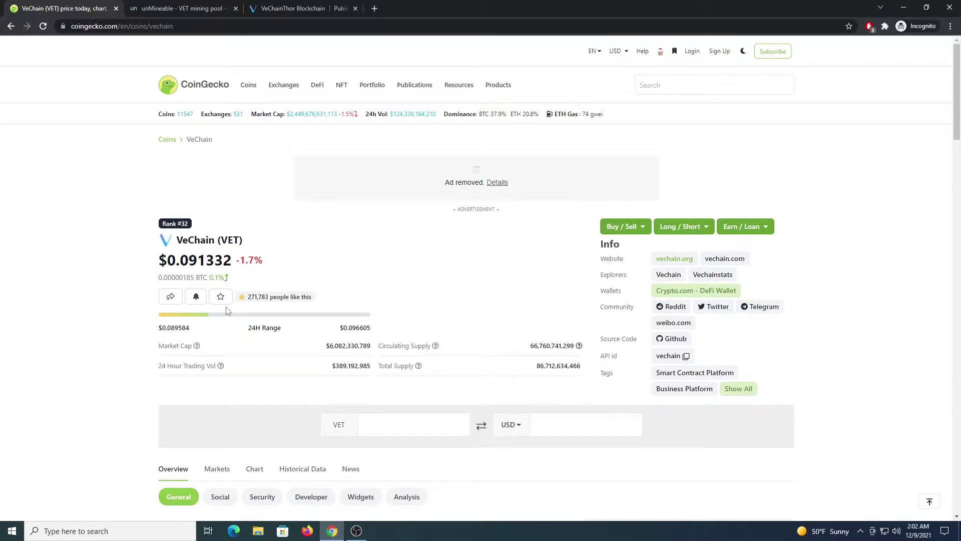
{"action": "left_click", "coordinate": [121, 527]}
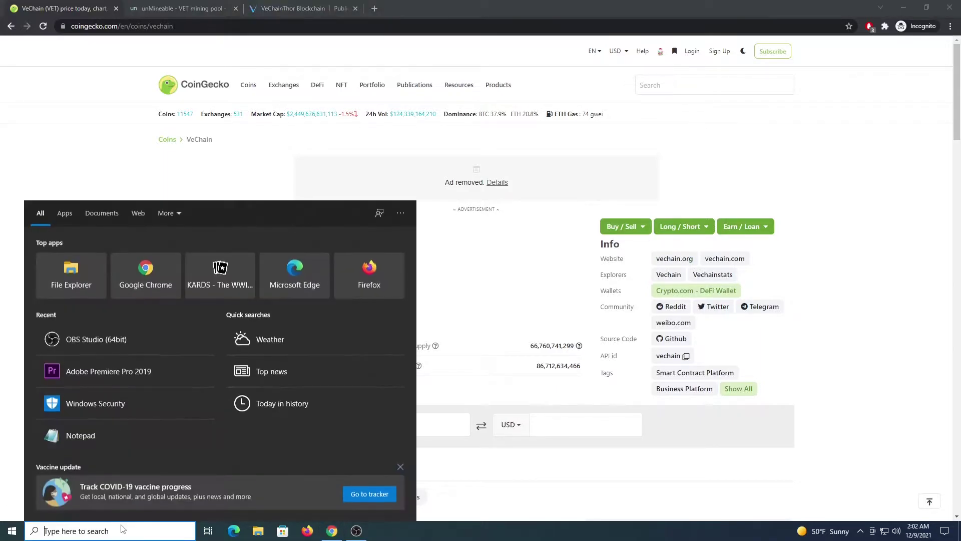
{"action": "type", "text": "windows"}
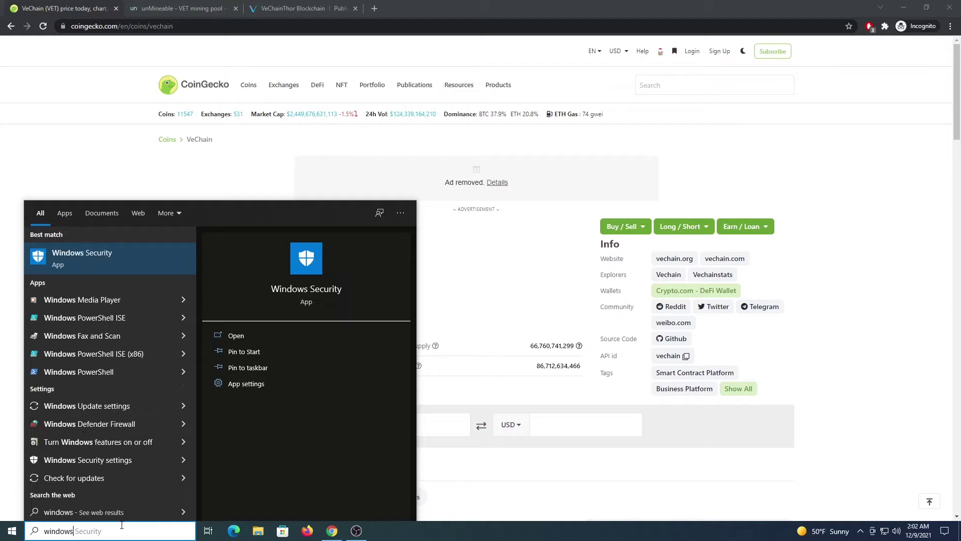
{"action": "type", "text": " security"}
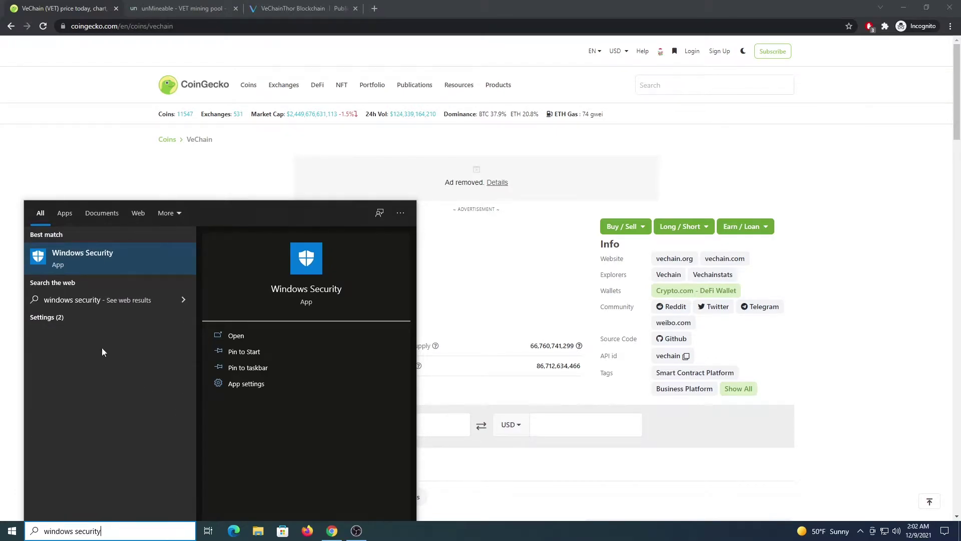
{"action": "left_click", "coordinate": [95, 254]}
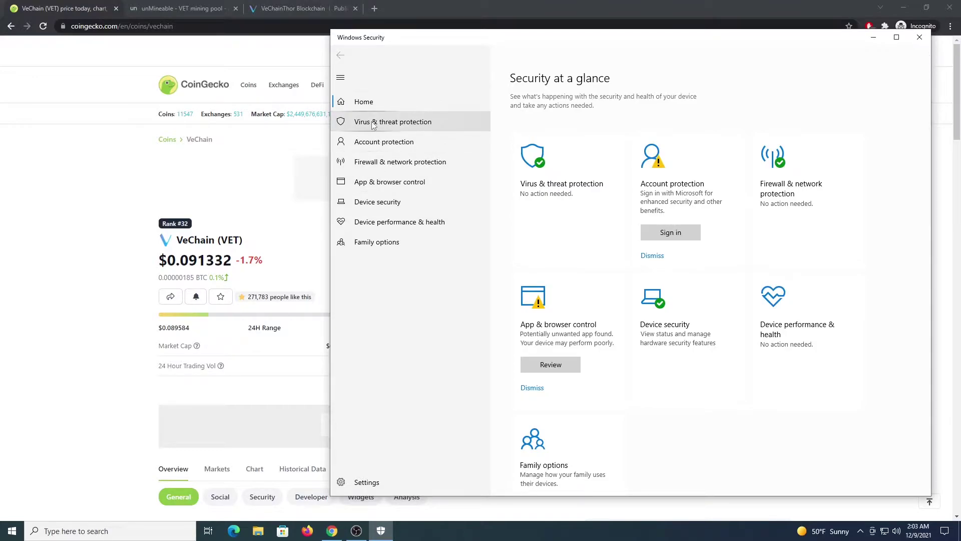
Go to Virus & threat protection, open its settings page, and scroll toward the Exclusions section
{"action": "left_click", "coordinate": [373, 124]}
{"action": "scroll", "coordinate": [535, 319], "scroll_direction": "down", "scroll_amount": 1}
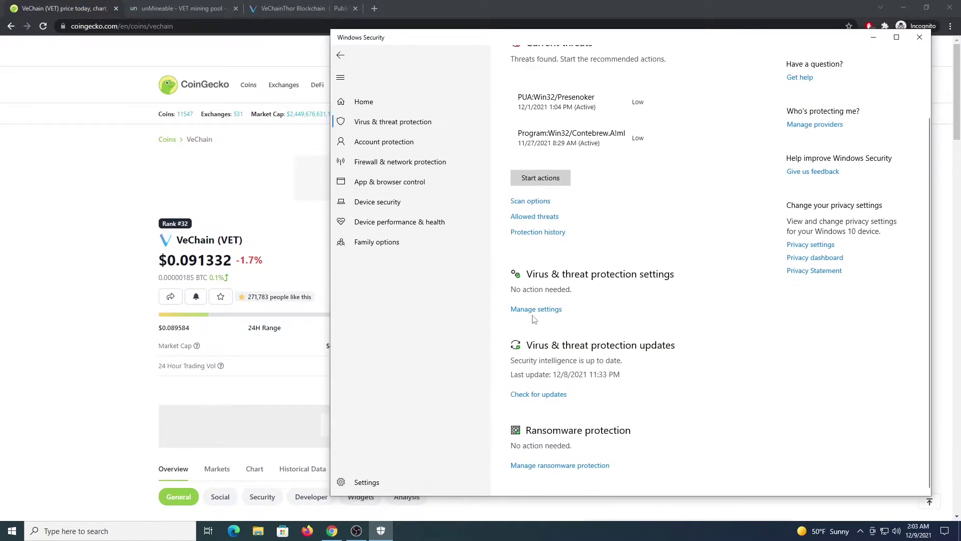
{"action": "left_click", "coordinate": [540, 310]}
{"action": "scroll", "coordinate": [585, 323], "scroll_direction": "down", "scroll_amount": 5}
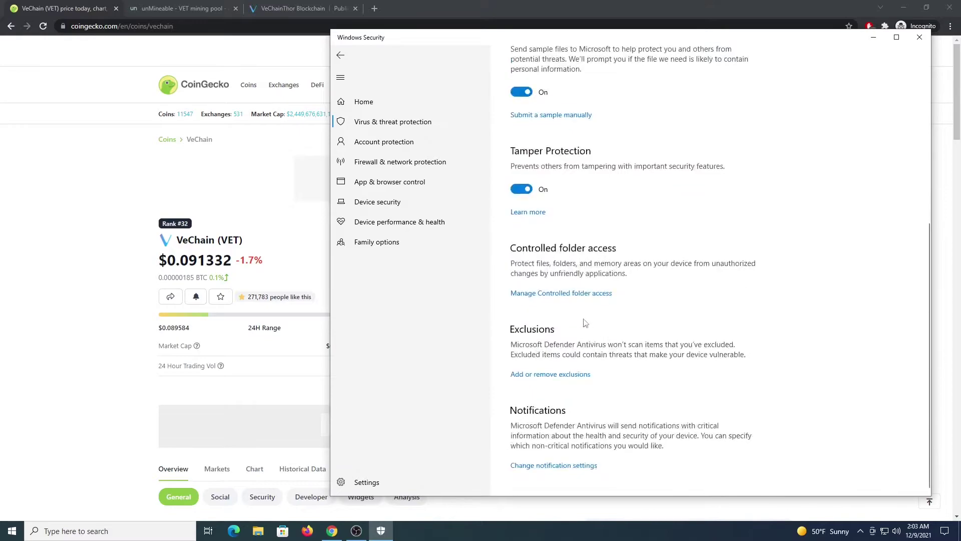
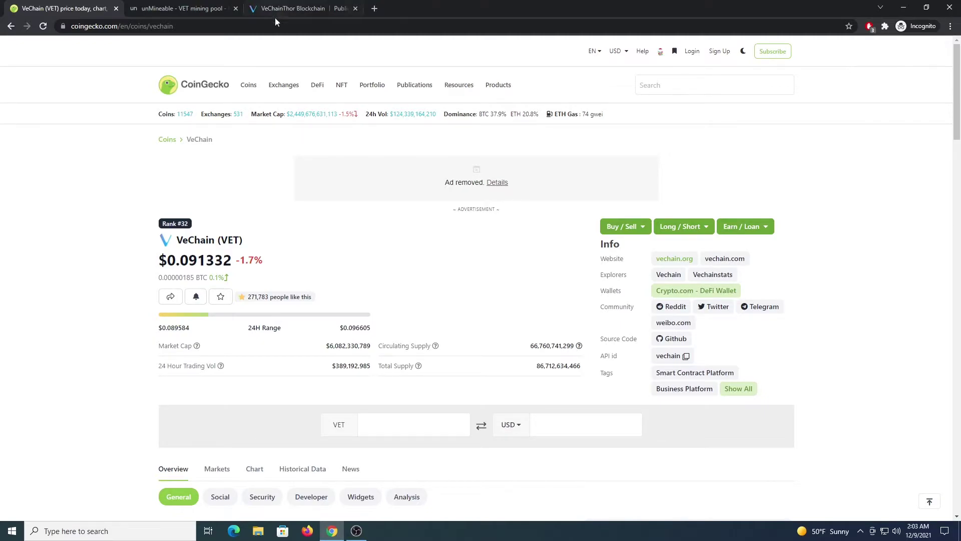
Download the unMineable.Miner.1.1.0-beta-mfi.zip package from unMineable into the Exclusions folder
{"action": "left_click", "coordinate": [160, 8]}
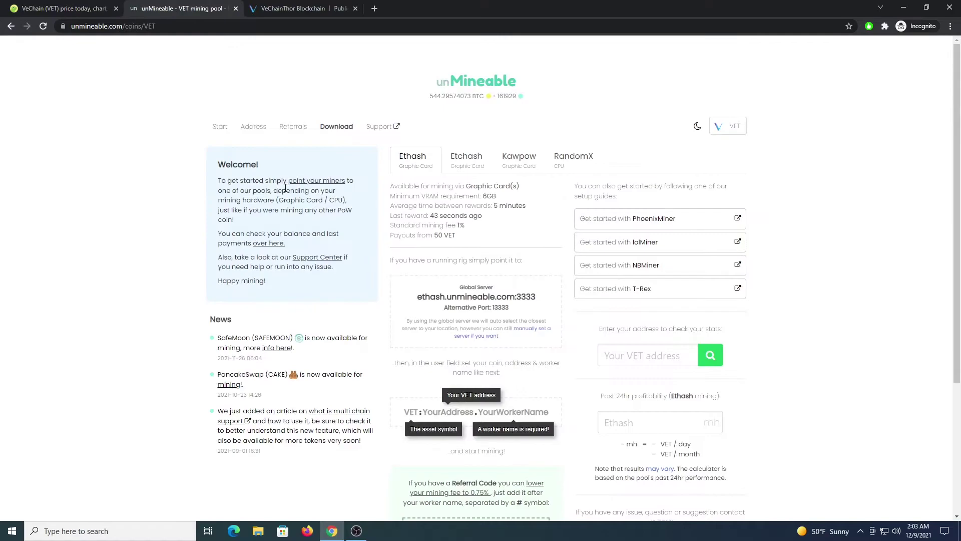
{"action": "left_click", "coordinate": [336, 133]}
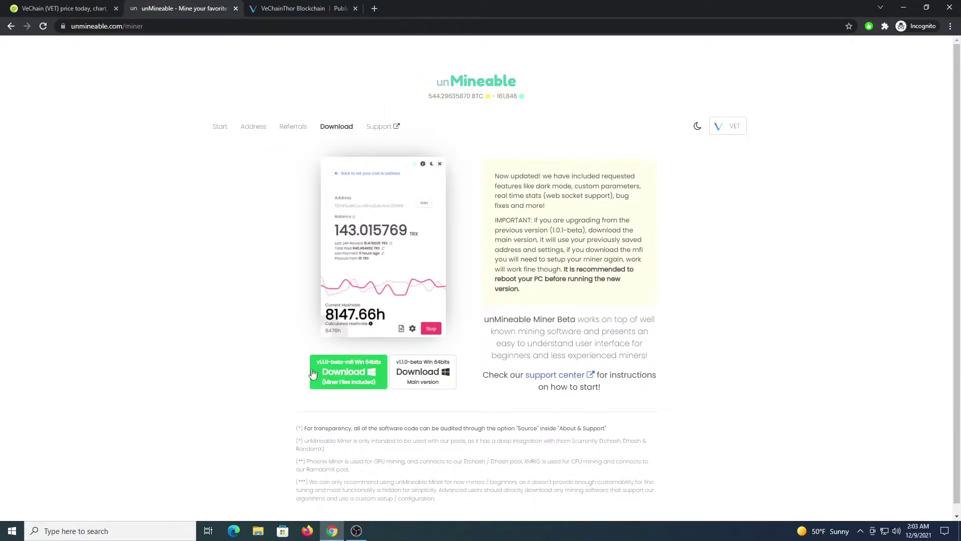
{"action": "left_click", "coordinate": [354, 371]}
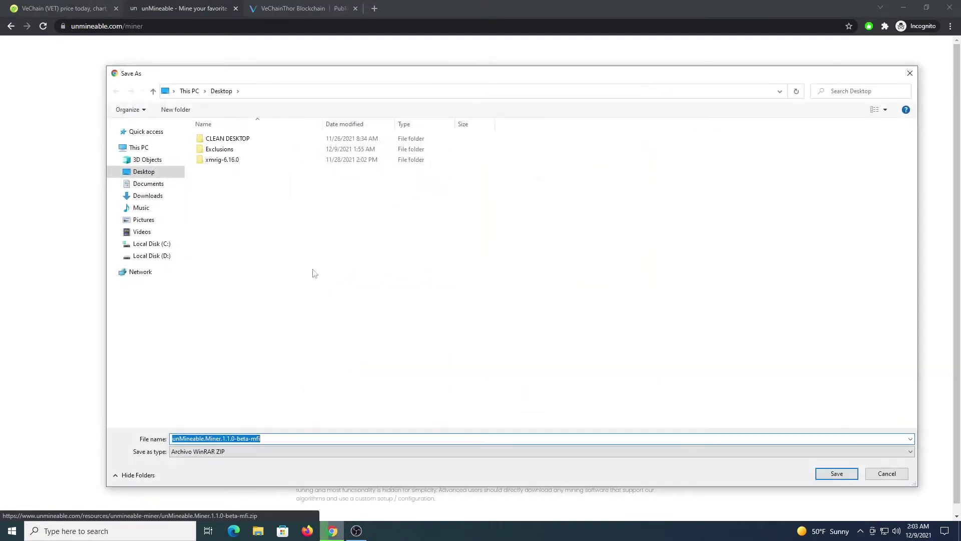
{"action": "double_click", "coordinate": [218, 148]}
{"action": "left_click", "coordinate": [836, 473]}
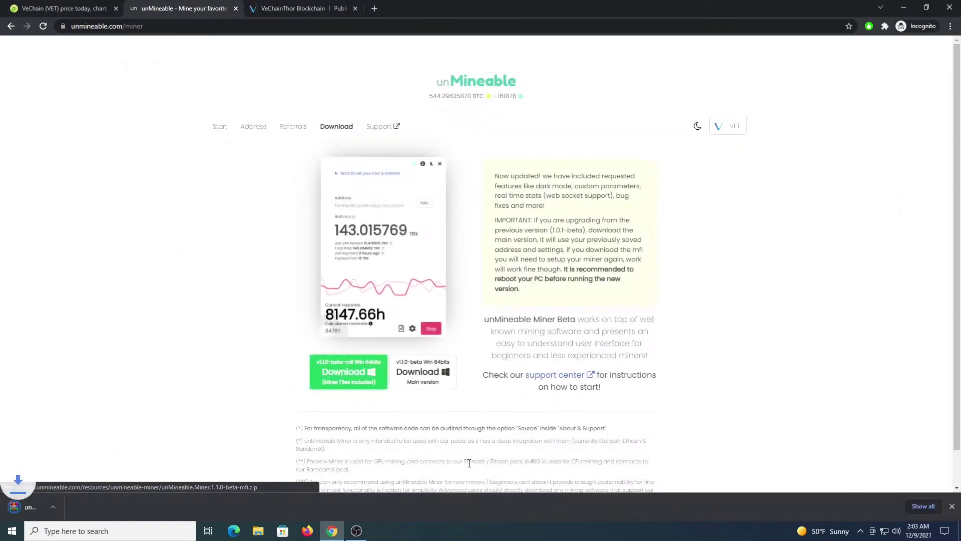
Keep the flagged miner zip in Chrome downloads and show it in its folder
{"action": "key", "text": "ctrl+j"}
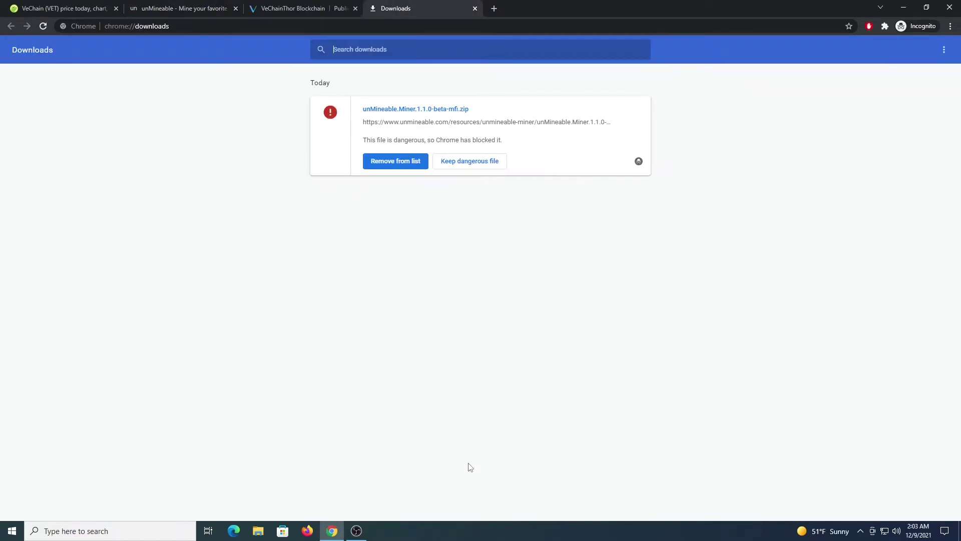
{"action": "left_click", "coordinate": [476, 172]}
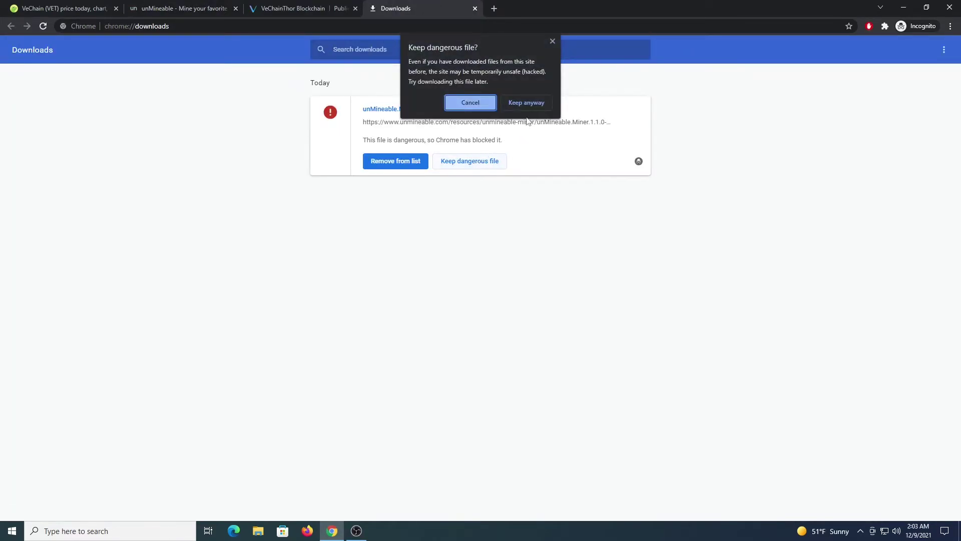
{"action": "left_click", "coordinate": [525, 101]}
{"action": "left_click", "coordinate": [395, 145]}
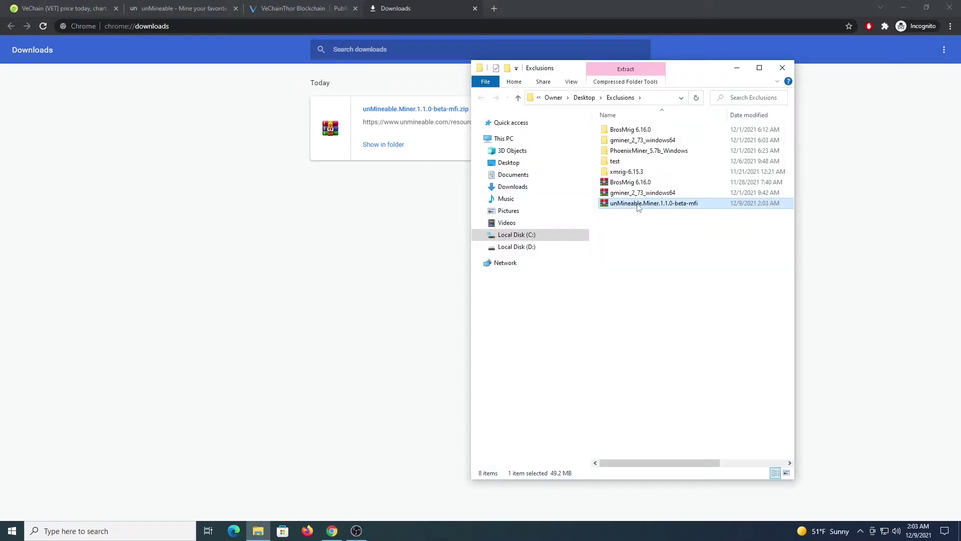
Extract the miner zip in Exclusions and run the extracted unMineable Miner as administrator
{"action": "right_click", "coordinate": [639, 207]}
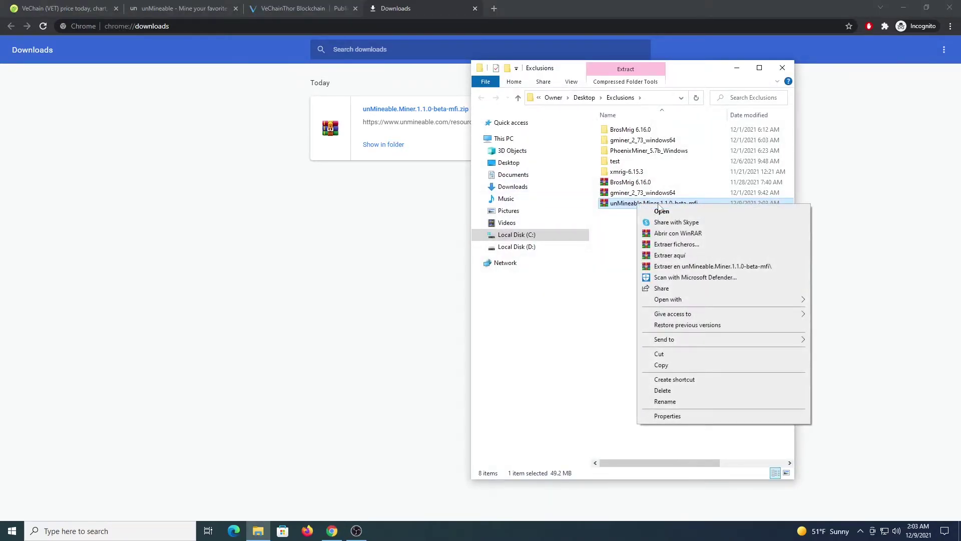
{"action": "left_click", "coordinate": [678, 256]}
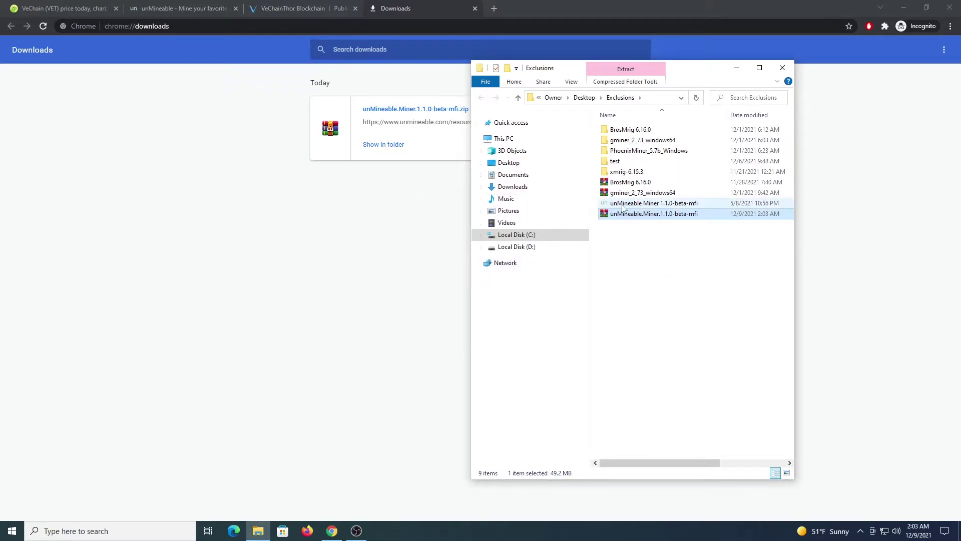
{"action": "left_click", "coordinate": [639, 205]}
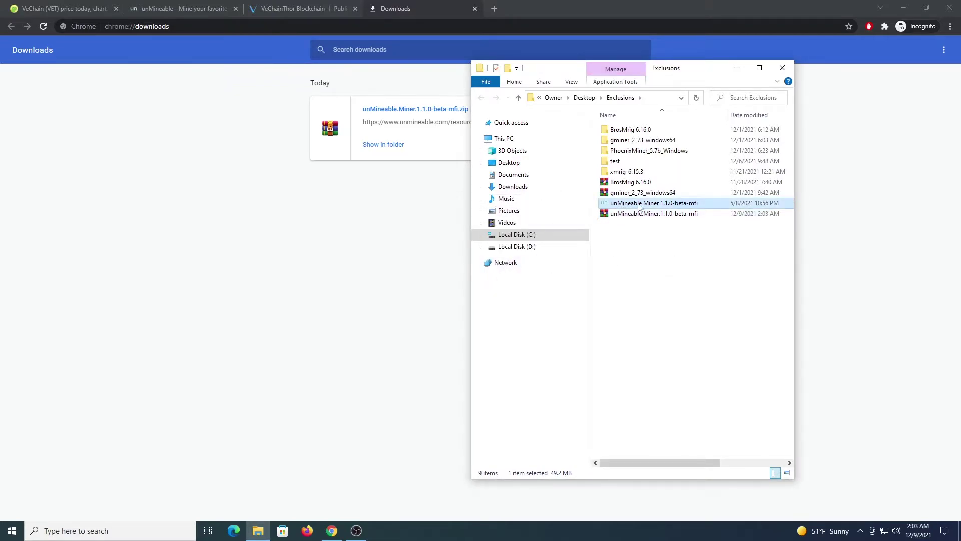
{"action": "right_click", "coordinate": [669, 206]}
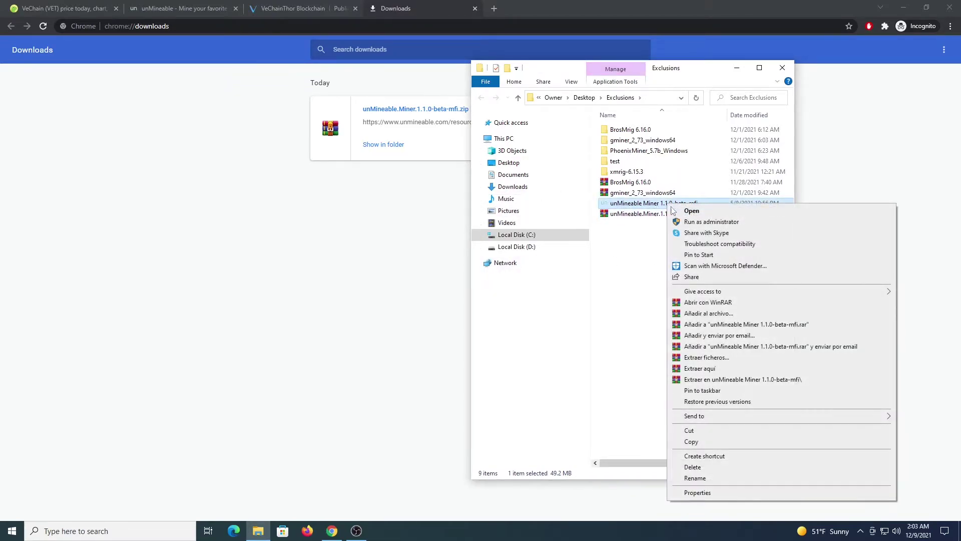
{"action": "left_click", "coordinate": [698, 222]}
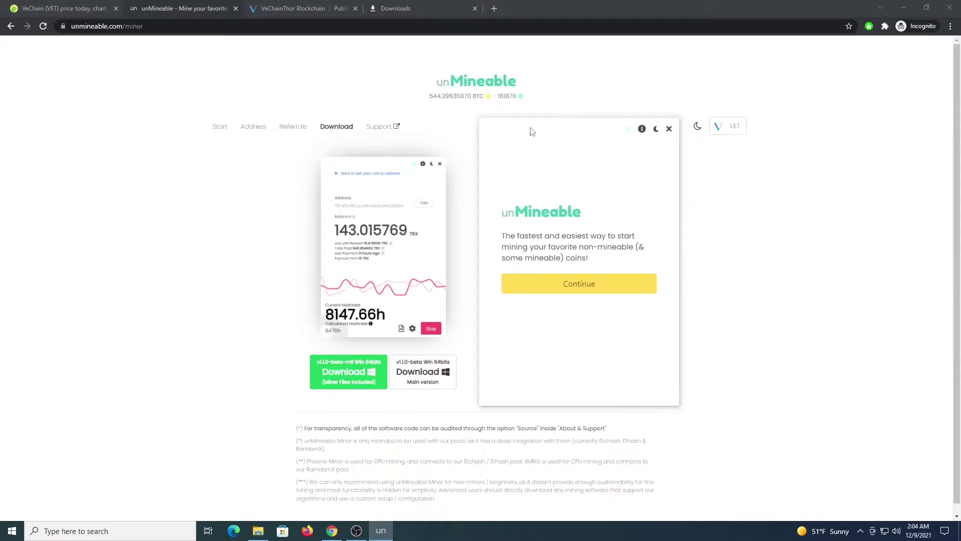
Choose CPU mining of VeChain (VET), enter the wallet address and referral code, then start
{"action": "left_click", "coordinate": [586, 294]}
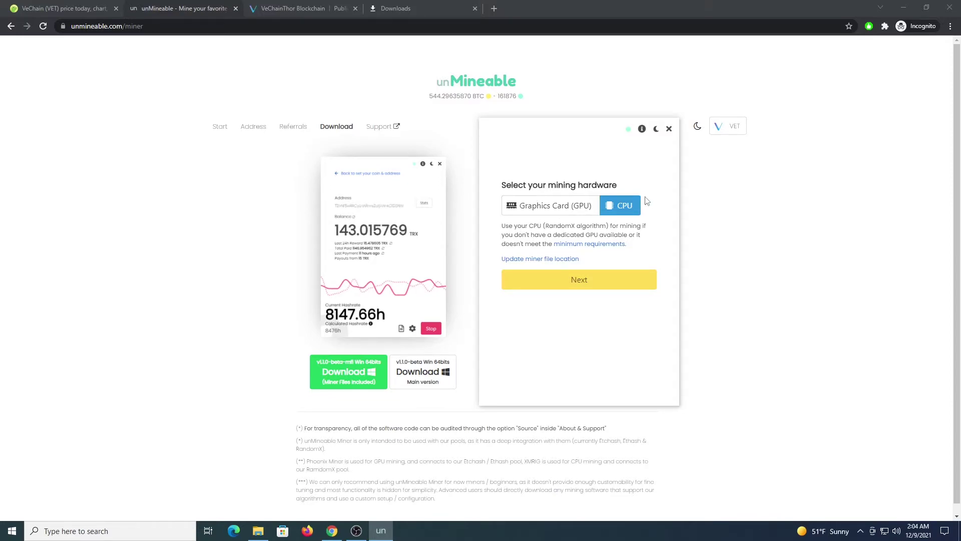
{"action": "left_click", "coordinate": [617, 286]}
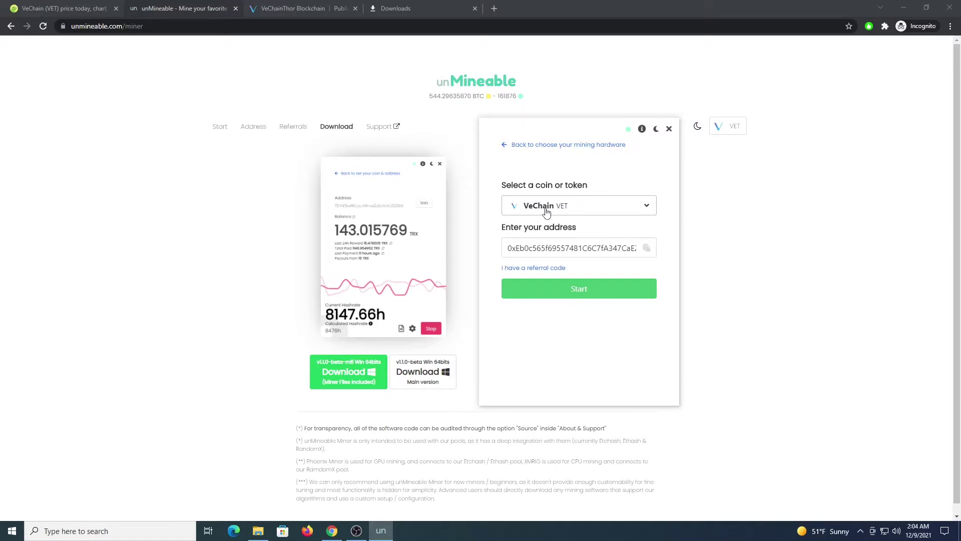
{"action": "left_click", "coordinate": [578, 214]}
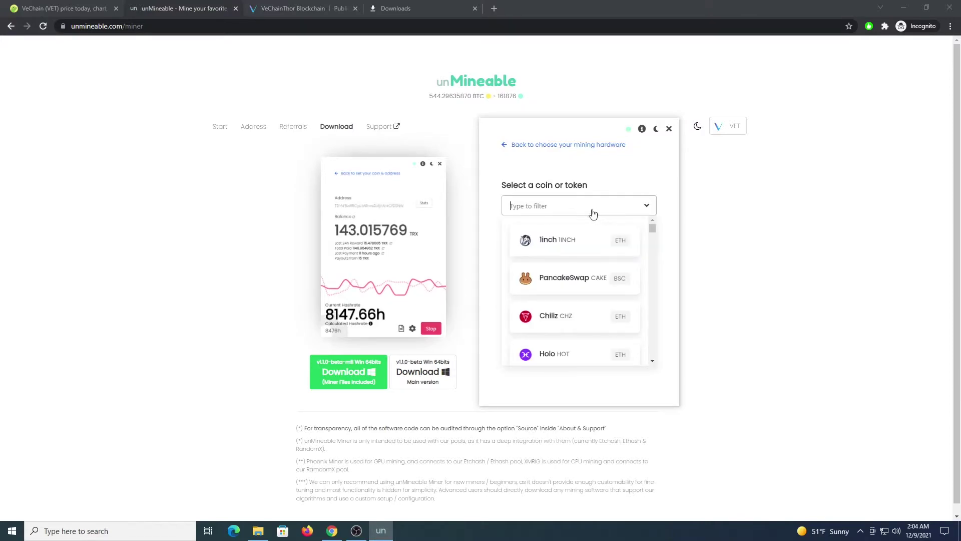
{"action": "type", "text": "vet"}
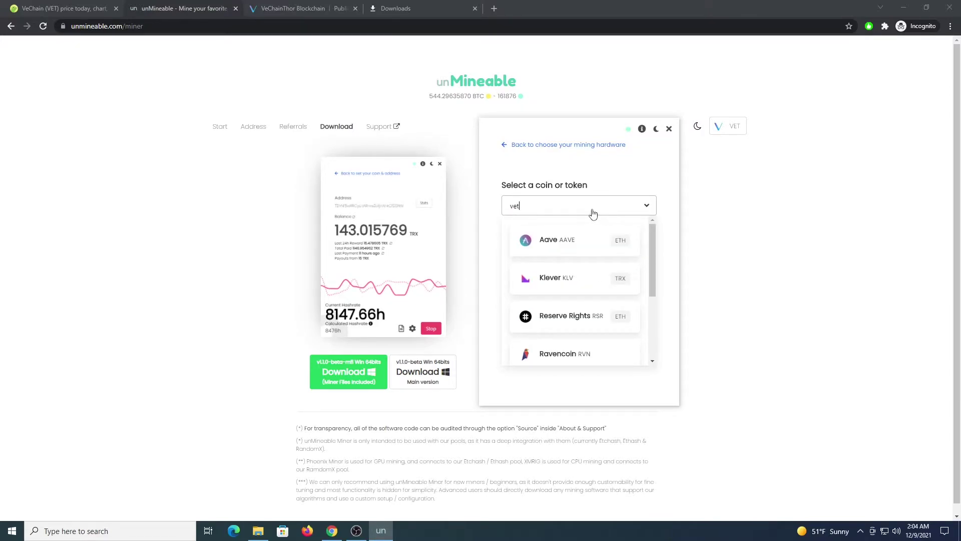
{"action": "left_click", "coordinate": [569, 241]}
{"action": "left_click", "coordinate": [556, 245]}
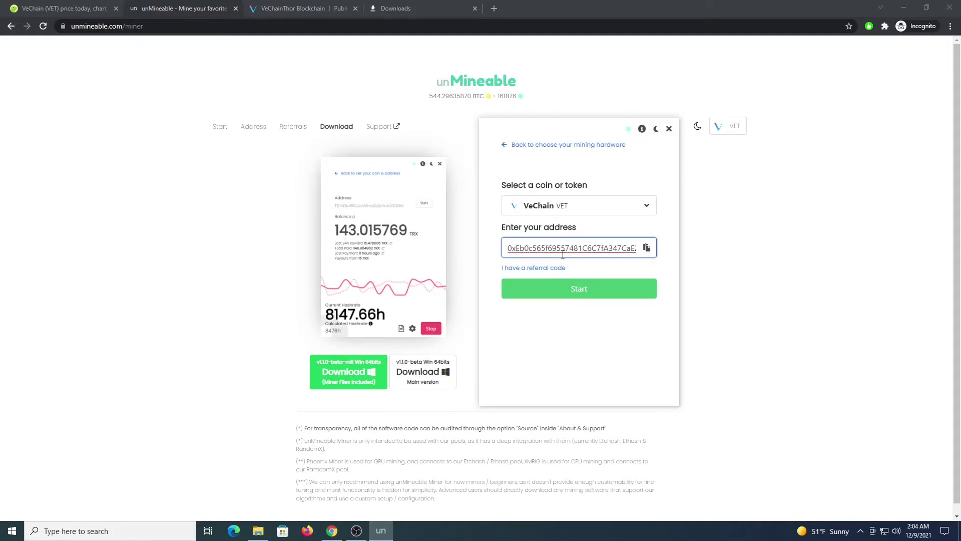
{"action": "left_click", "coordinate": [549, 268]}
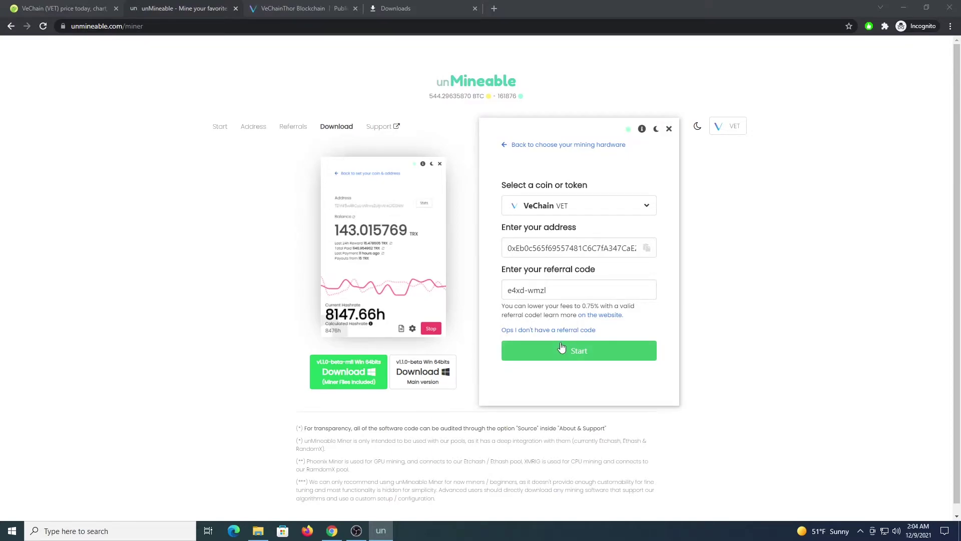
{"action": "left_click", "coordinate": [594, 359]}
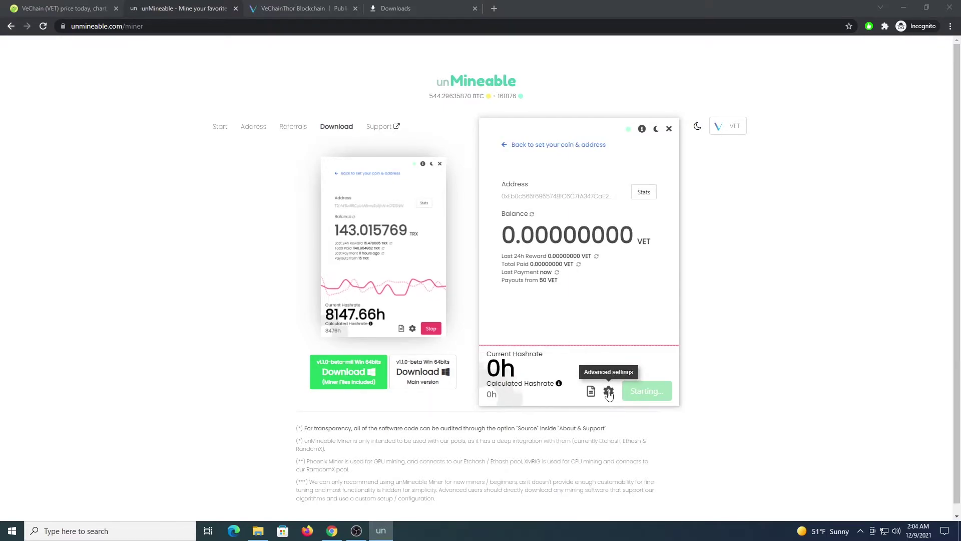
Close the mining settings, let the hashrate reach about 1442 h, then stop VET mining
{"action": "left_click", "coordinate": [624, 392]}
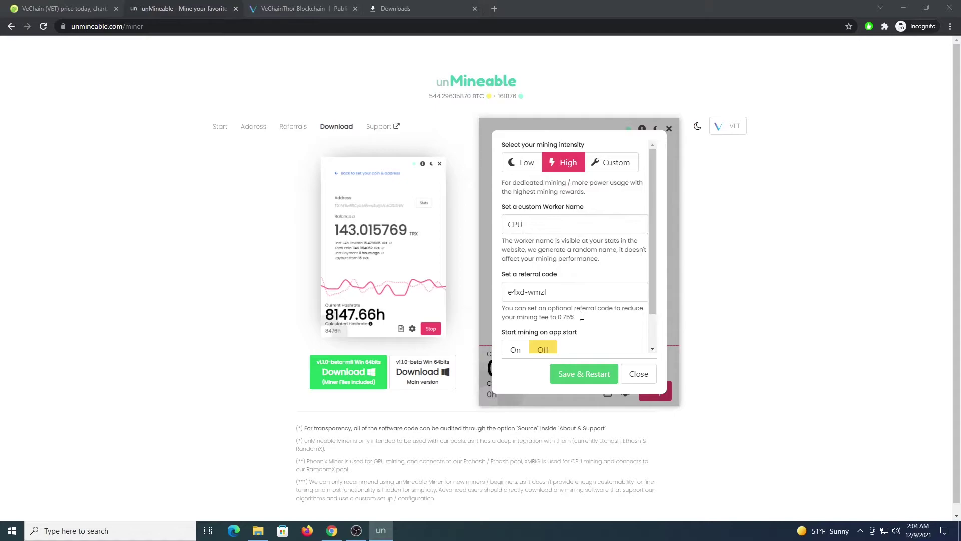
{"action": "left_click", "coordinate": [639, 374]}
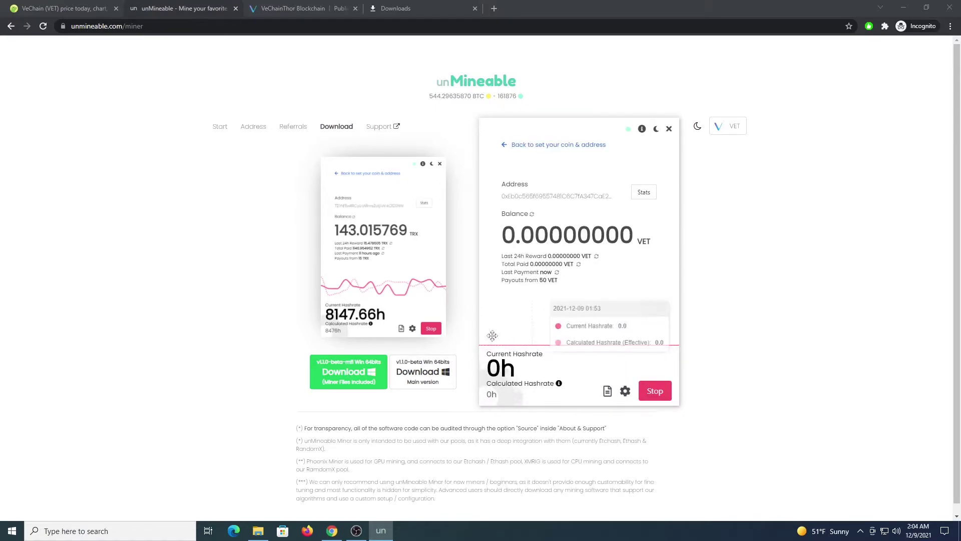
{"action": "mouse_move", "coordinate": [558, 383]}
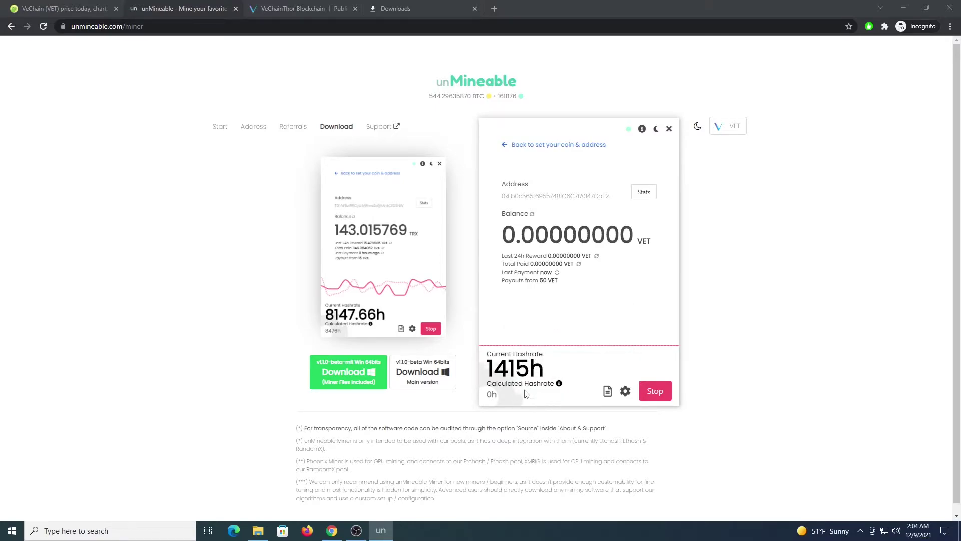
{"action": "left_click", "coordinate": [653, 395]}
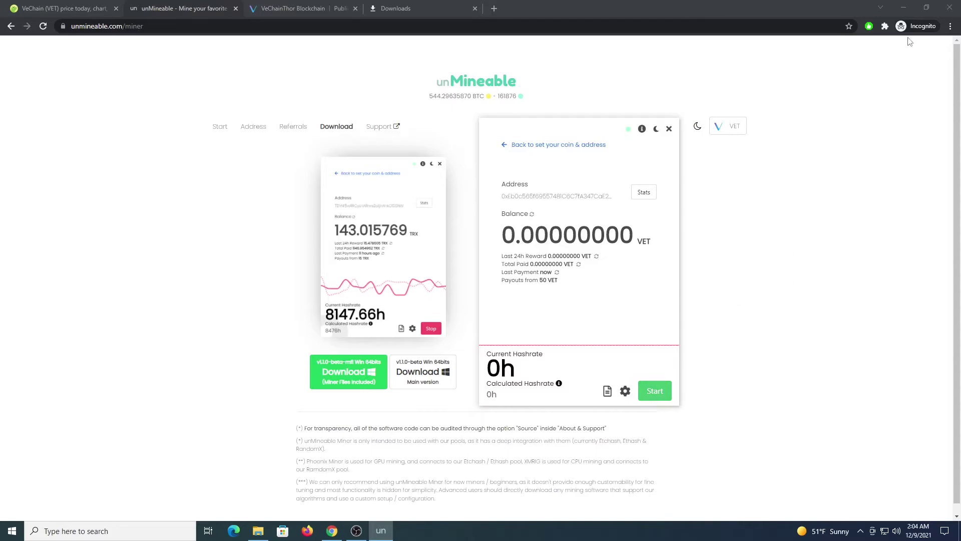
Minimize Chrome and launch the Start_Mining script in the BrosMrig 6.16.0 folder
{"action": "left_click", "coordinate": [904, 7]}
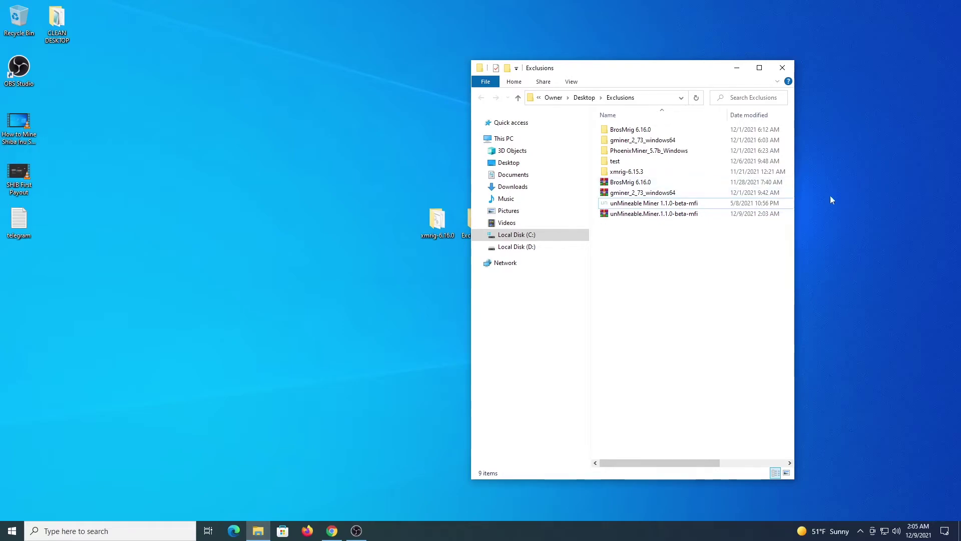
{"action": "double_click", "coordinate": [622, 131]}
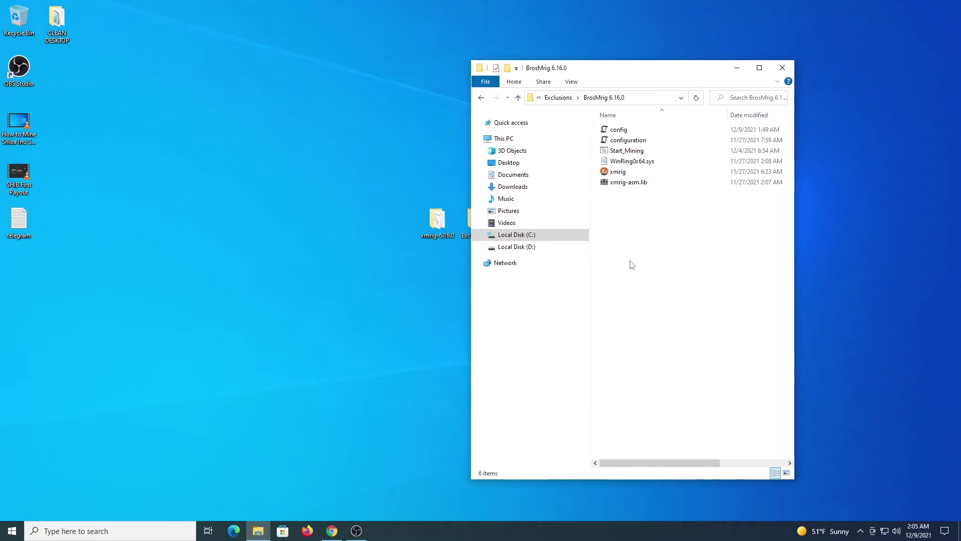
{"action": "left_click", "coordinate": [629, 154]}
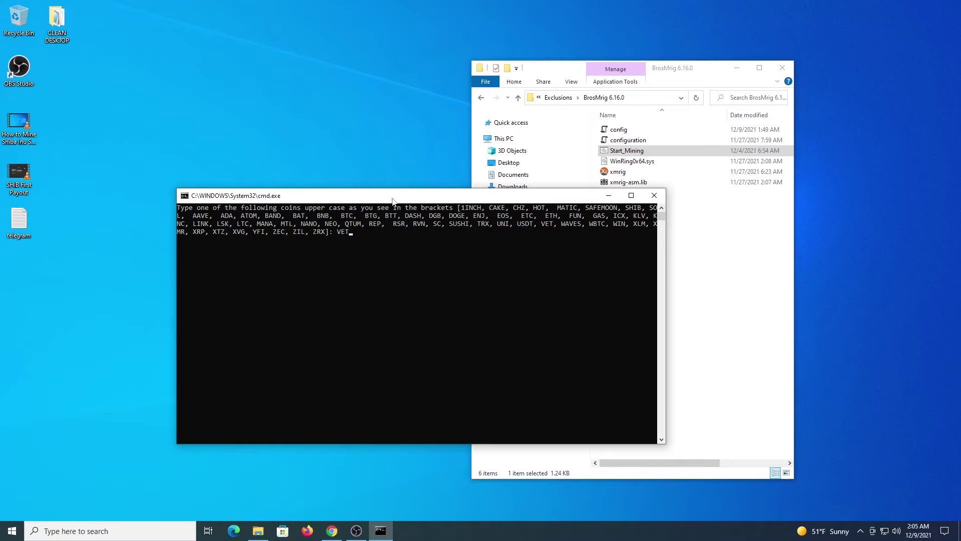
Answer the script prompts with VET, the wallet address, eu and worker rig1 to launch XMRig
{"action": "type", "text": "VET"}
{"action": "key", "text": "Return"}
{"action": "type", "text": "0xc8Be0902a99f4aCF0FCfa2E2462eB3C6774725d6"}
{"action": "key", "text": "Return"}
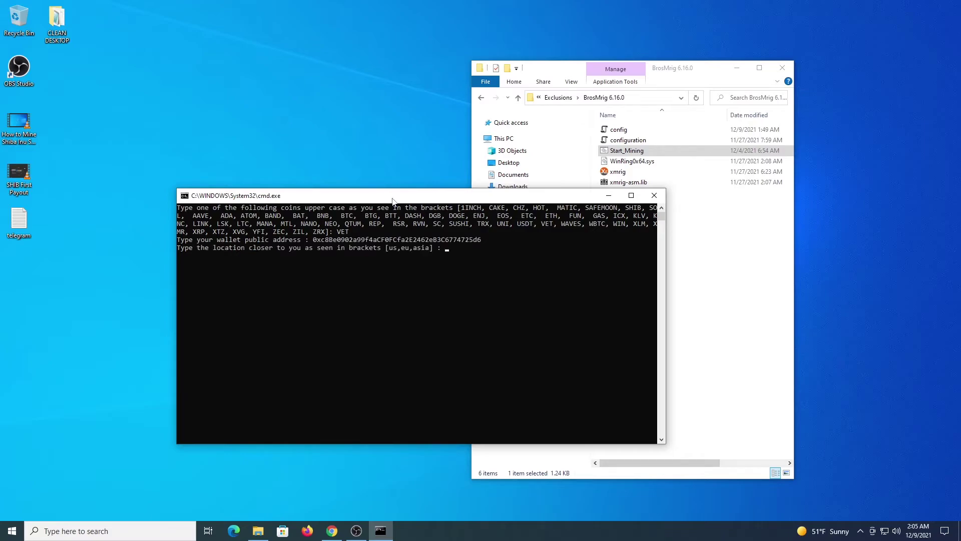
{"action": "key", "text": "Return"}
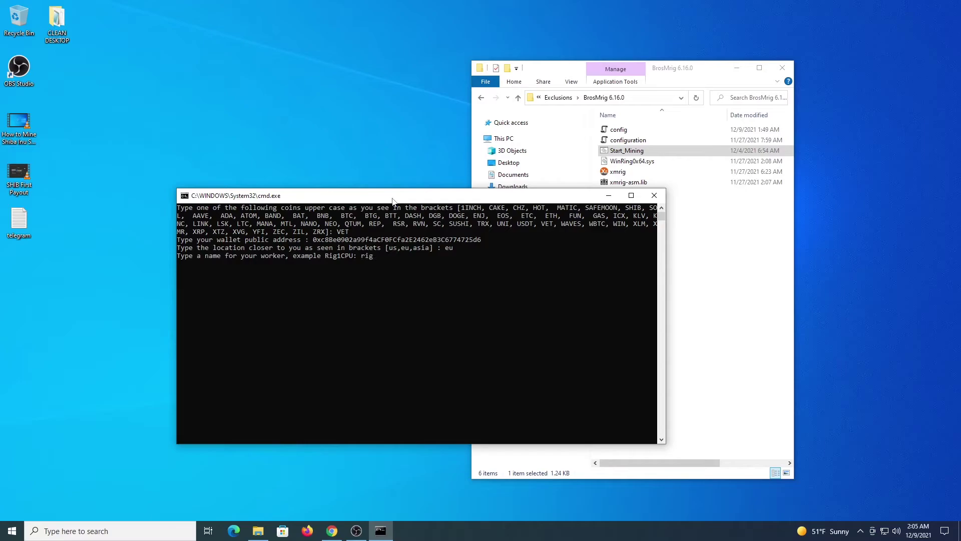
{"action": "type", "text": "rig1"}
{"action": "key", "text": "Return"}
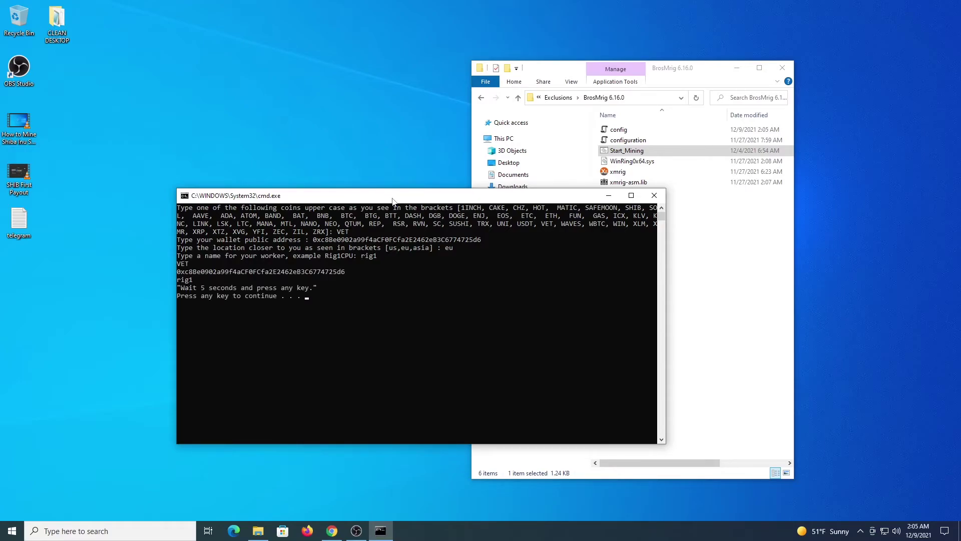
{"action": "key", "text": "Return"}
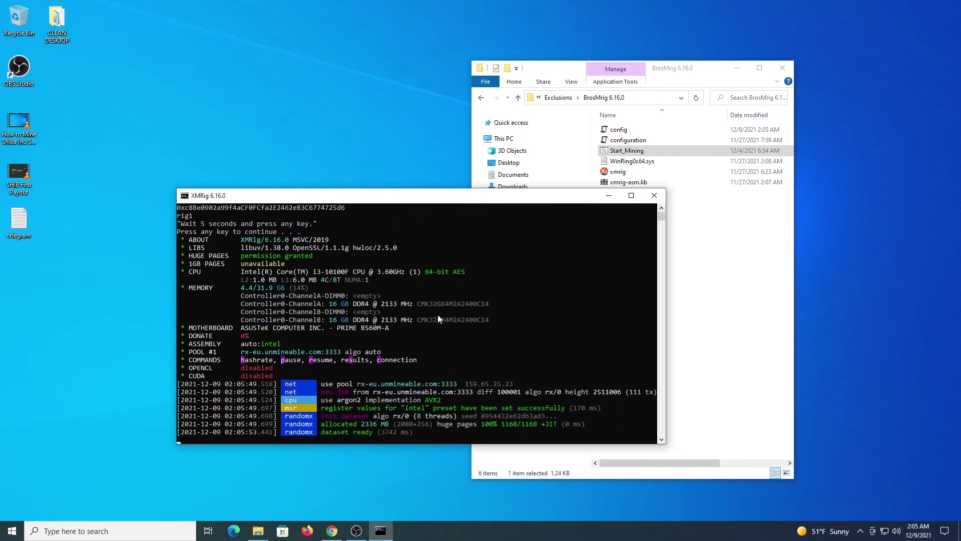
Open the gminer_2_73_windows64 folder from Exclusions and run its Start_Mining script
{"action": "left_click_drag", "start_coordinate": [441, 203], "coordinate": [435, 184]}
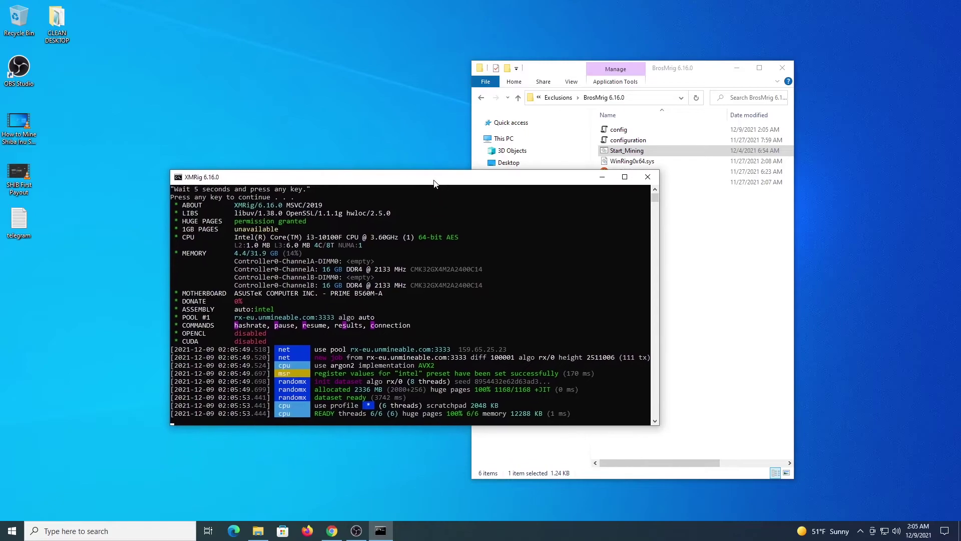
{"action": "left_click", "coordinate": [483, 98]}
{"action": "left_click", "coordinate": [639, 142]}
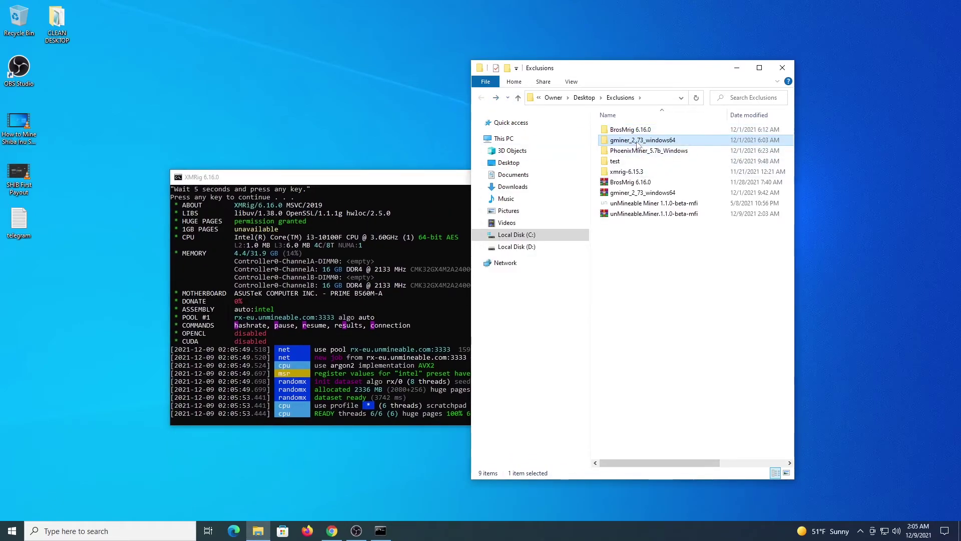
{"action": "double_click", "coordinate": [637, 143]}
{"action": "right_click", "coordinate": [618, 152]}
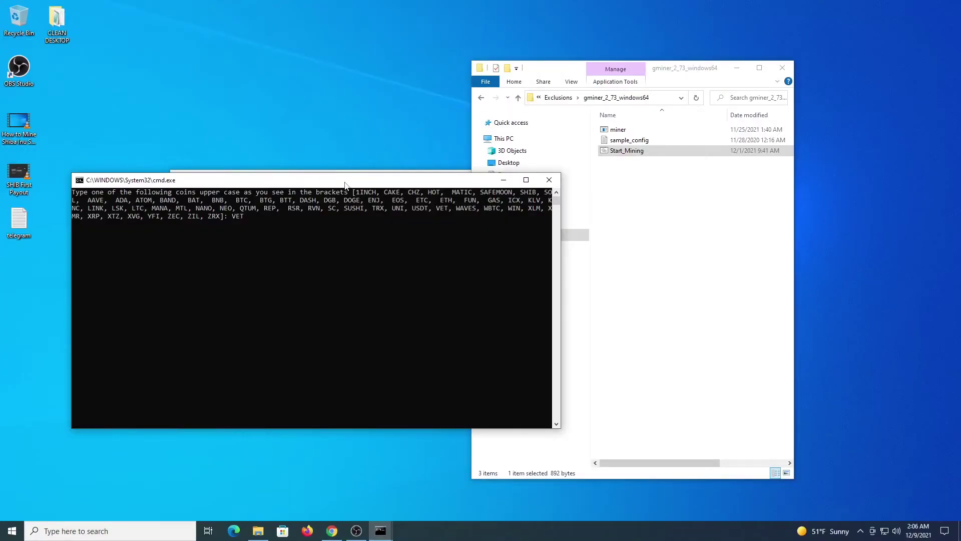
Start GMiner with VET, the wallet address, eu, etchash and gpuworker, then abort it after the error
{"action": "key", "text": "Return"}
{"action": "type", "text": "0xc8Be0902a99f4aCF0FCfa2E2462eB3C6774725d6"}
{"action": "key", "text": "Return"}
{"action": "type", "text": "eu"}
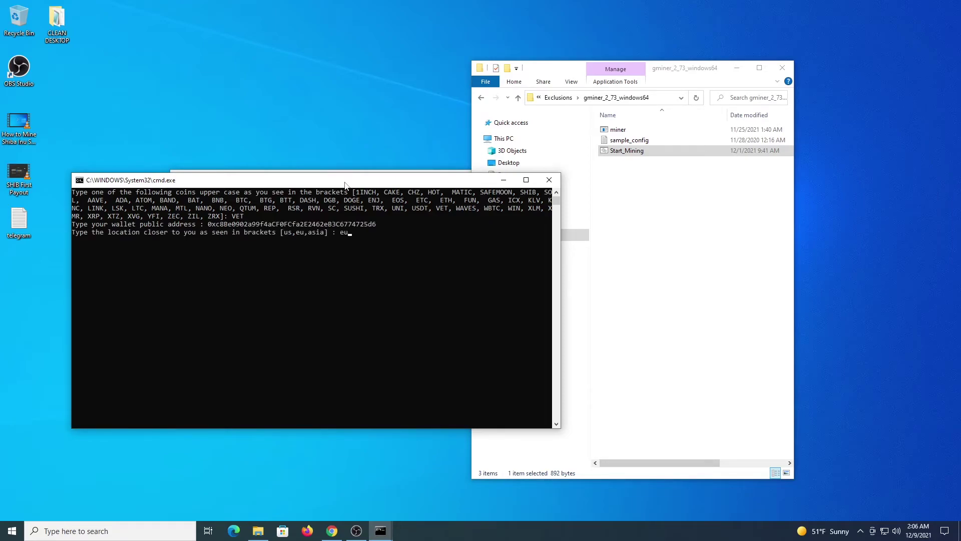
{"action": "key", "text": "Return"}
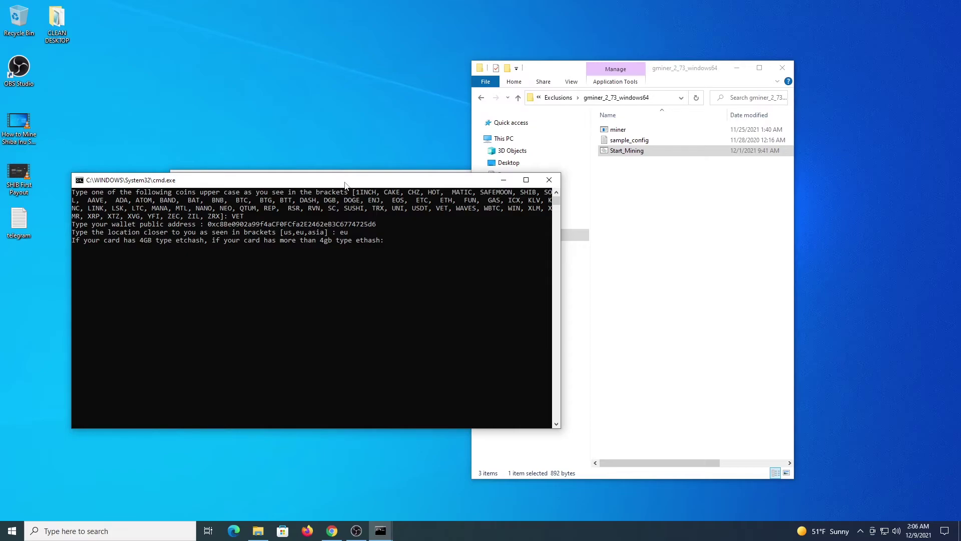
{"action": "type", "text": "etchash"}
{"action": "key", "text": "Return"}
{"action": "type", "text": "gpu"}
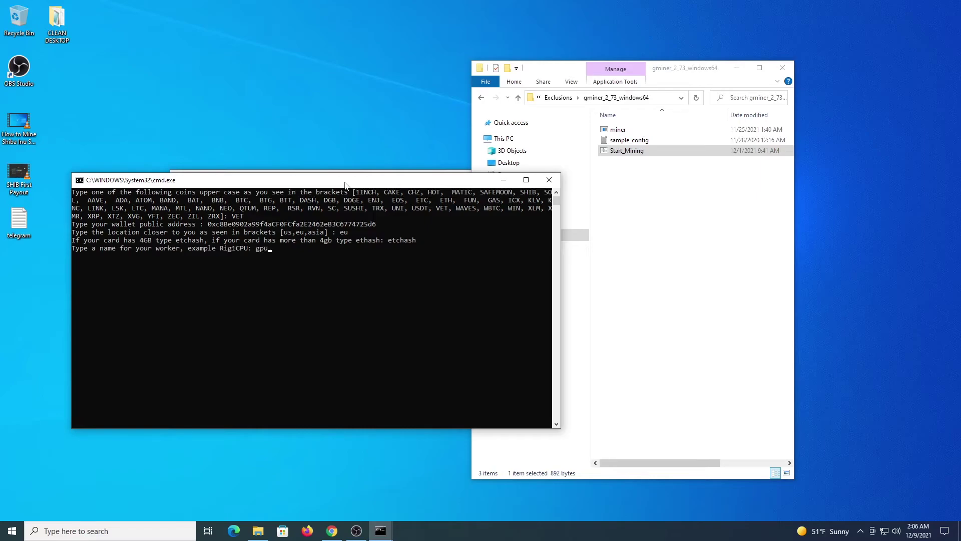
{"action": "type", "text": "worker"}
{"action": "key", "text": "Return"}
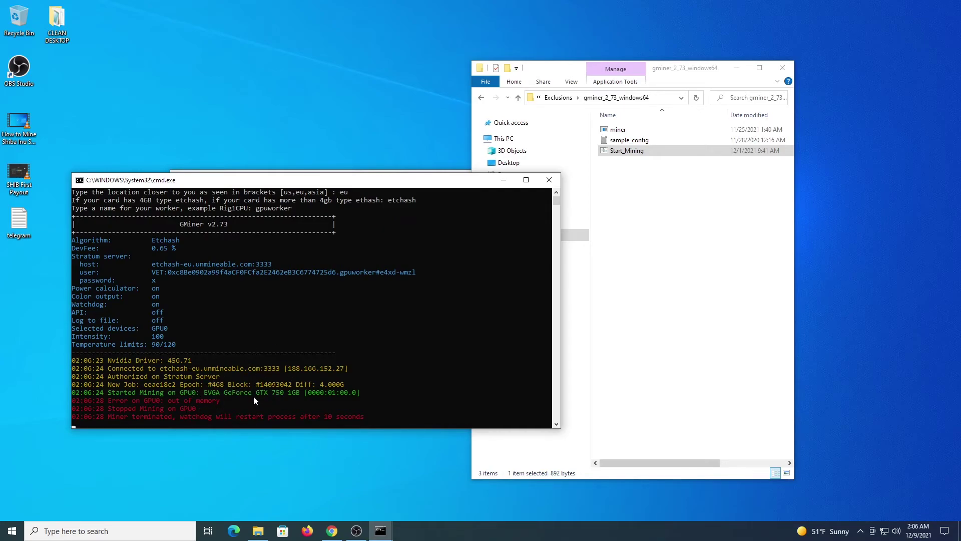
{"action": "key", "text": "ctrl+c"}
{"action": "key", "text": "Return"}
Bring XMRig forward and print its 6-thread hashrate report, about 1672 H/s
{"action": "left_click", "coordinate": [373, 181]}
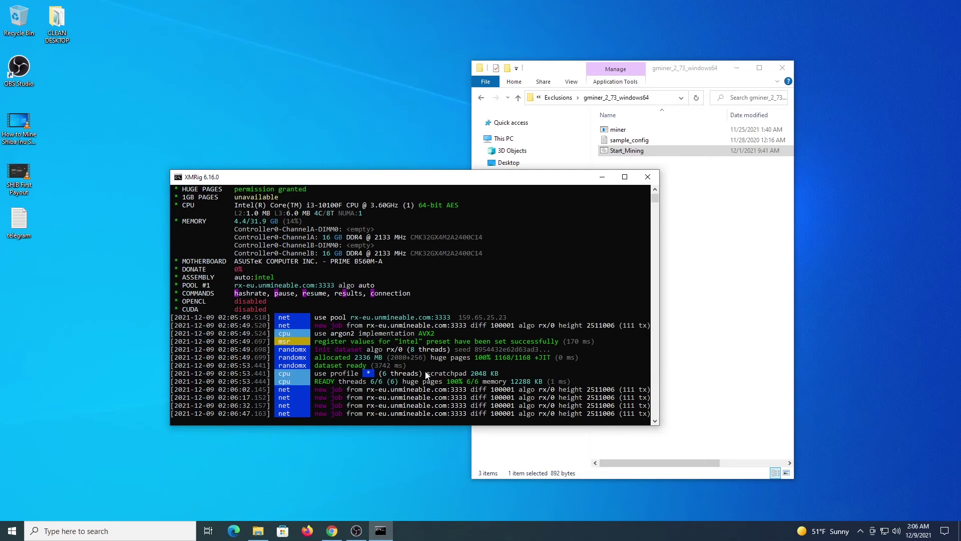
{"action": "key", "text": "h"}
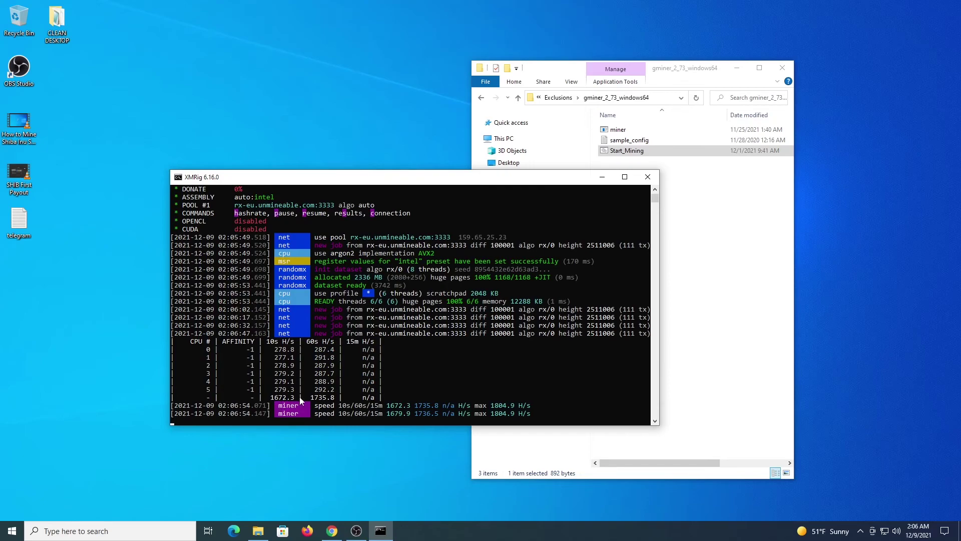